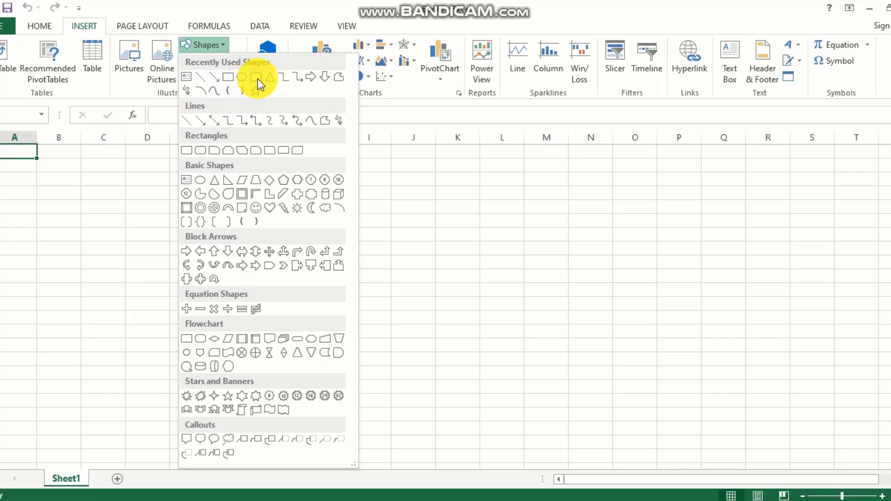
# Step: Draw a large blue rounded-rectangle flag with two overlapping ovals on its left, the second 1.81" by 2.07"
pyautogui.click(257, 79)
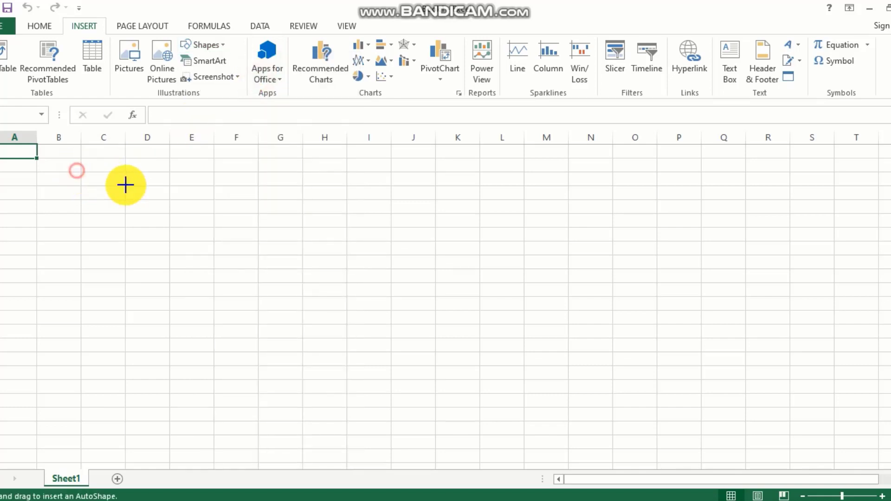
pyautogui.moveTo(125, 185); pyautogui.dragTo(445, 354)
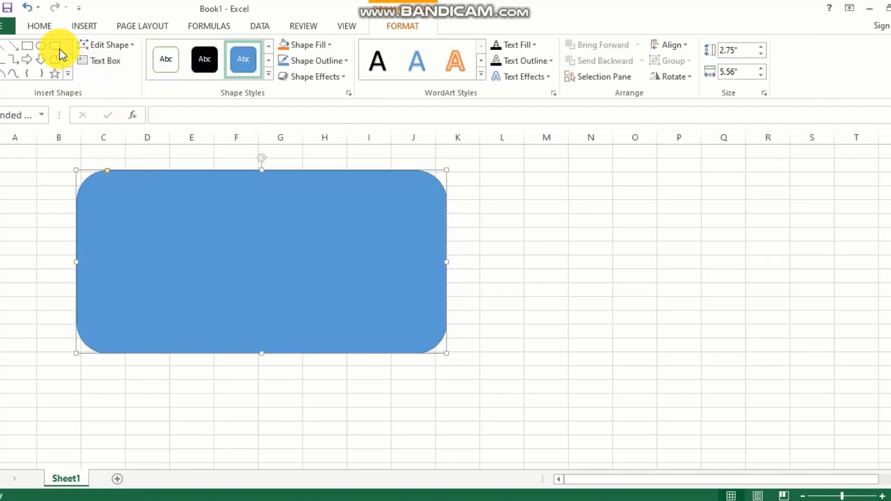
pyautogui.click(41, 45)
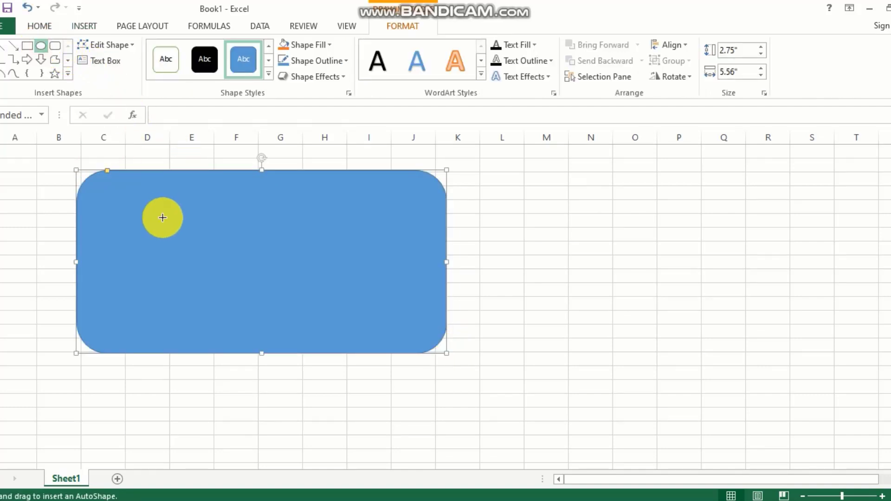
pyautogui.moveTo(159, 211); pyautogui.dragTo(290, 332)
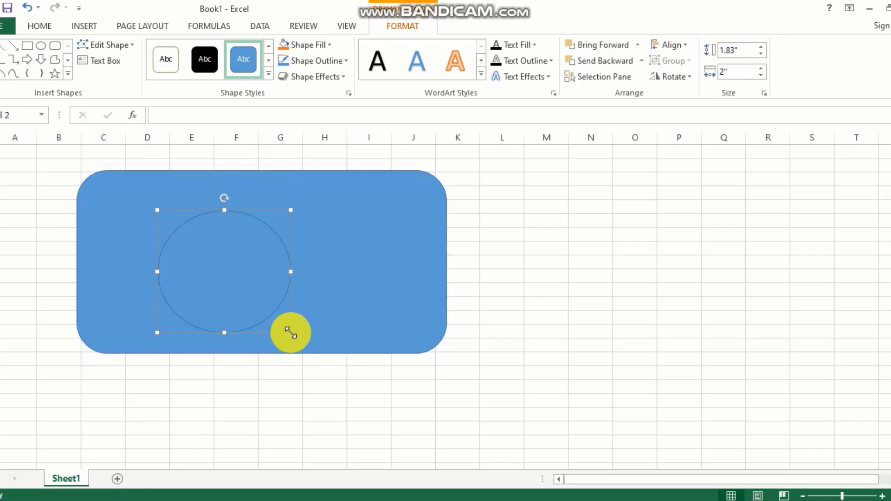
pyautogui.click(43, 45)
pyautogui.moveTo(173, 194); pyautogui.dragTo(312, 315)
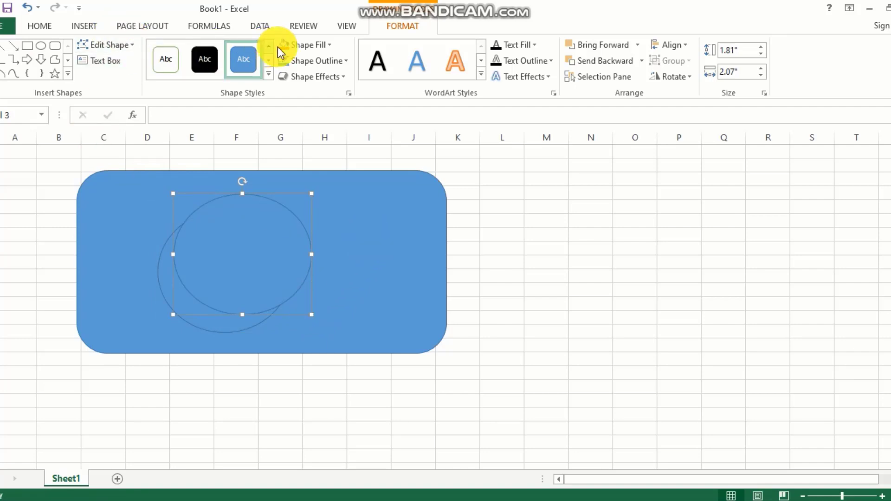
# Step: Change the second oval to a 6-Point Star, shrink it to 1.15" by 0.95" and move it upper right
pyautogui.click(130, 46)
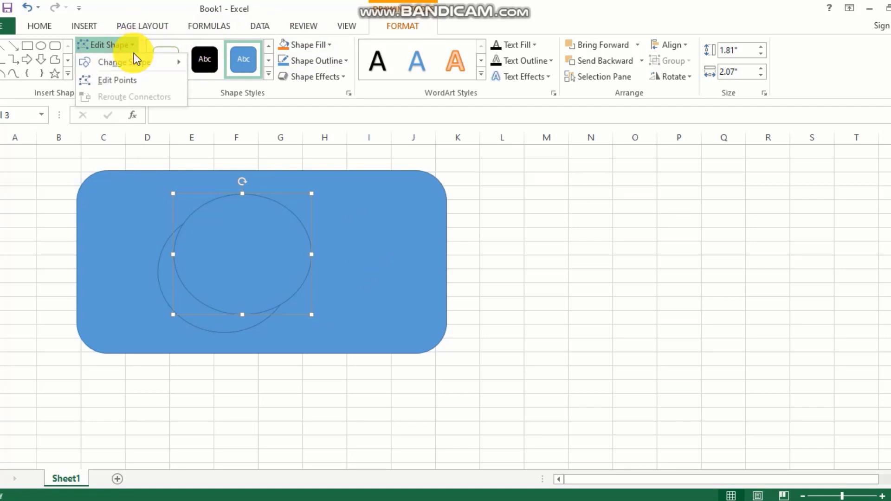
pyautogui.moveTo(155, 65)
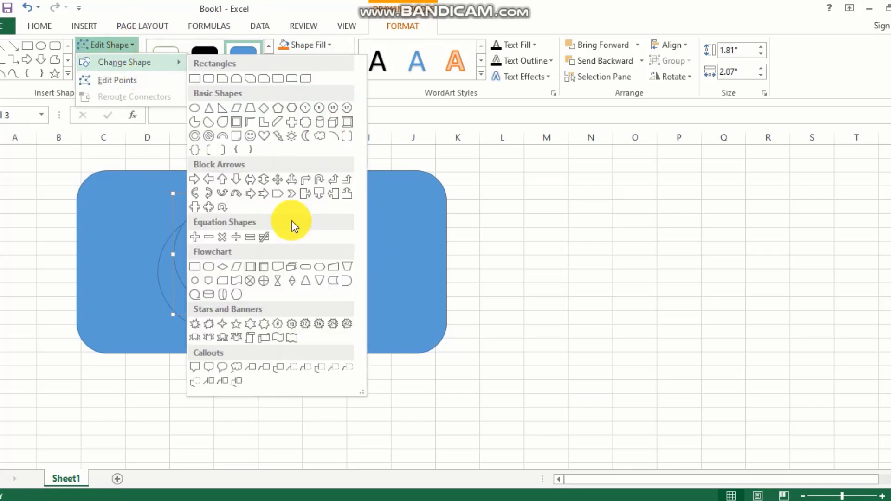
pyautogui.click(252, 326)
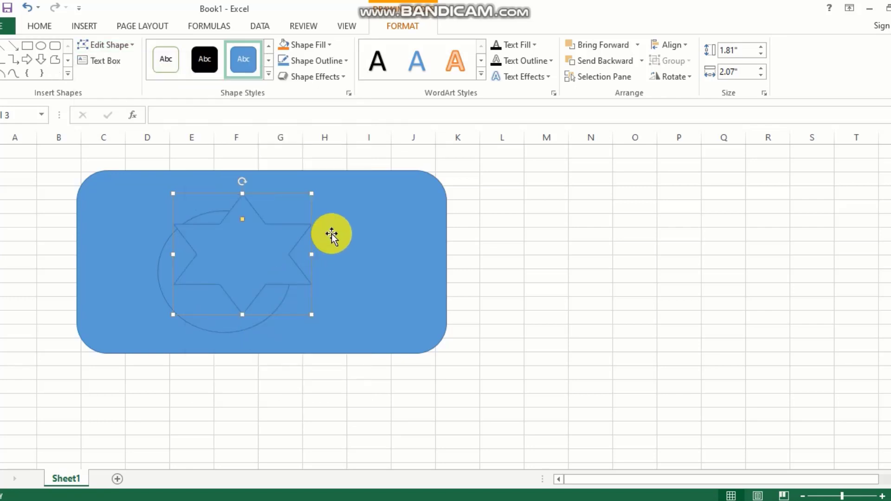
pyautogui.moveTo(173, 315); pyautogui.dragTo(198, 248)
pyautogui.click(190, 291)
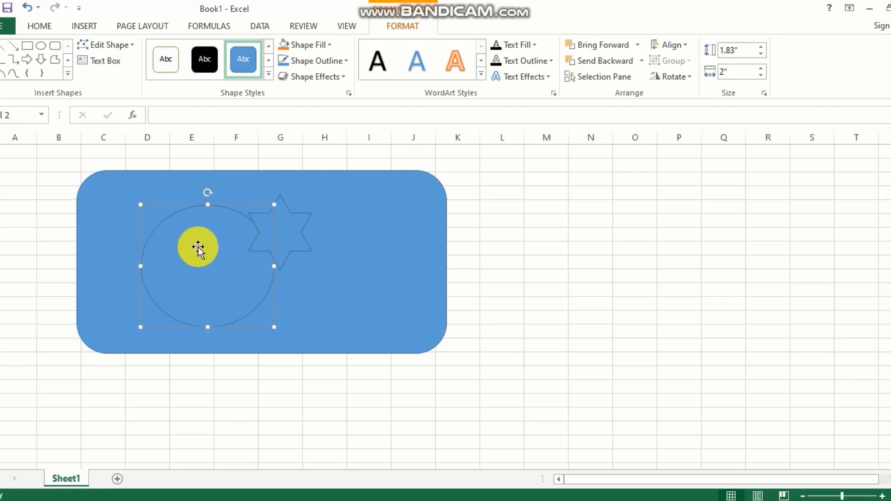
pyautogui.moveTo(294, 221); pyautogui.dragTo(394, 219)
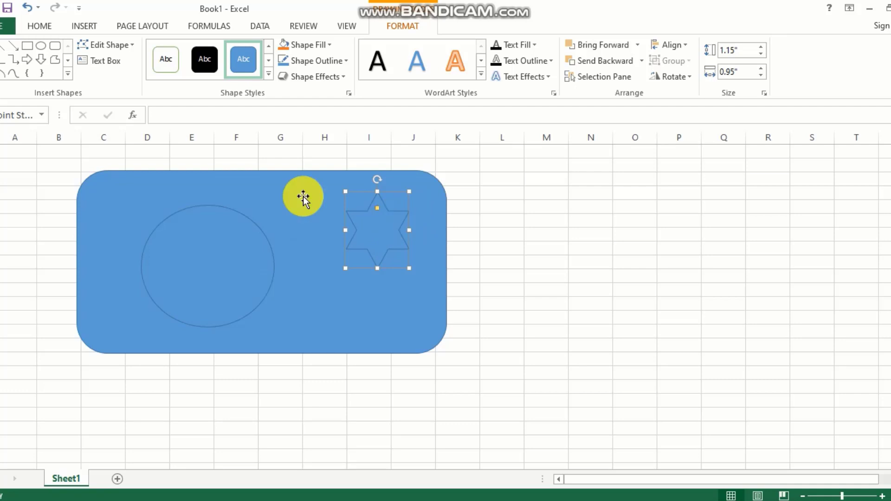
# Step: Draw and enlarge a new oval overlapping the first circle, and move the star left toward them
pyautogui.click(41, 46)
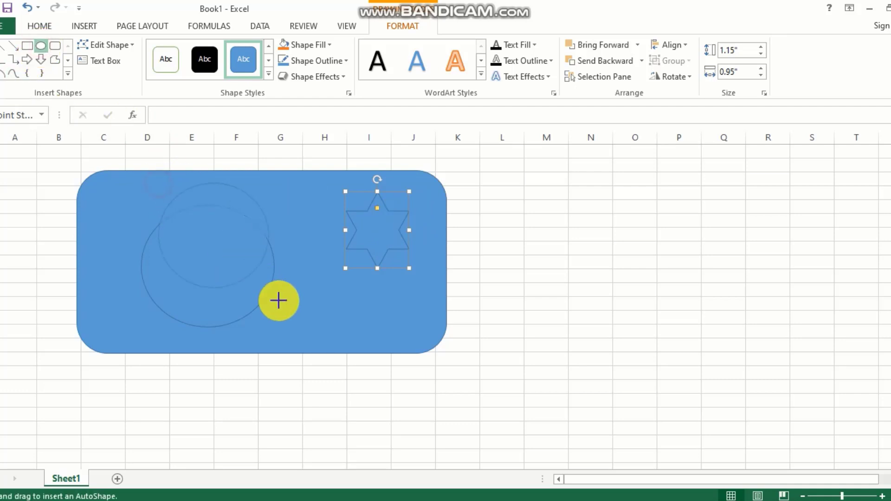
pyautogui.moveTo(279, 301)
pyautogui.mouseDown()
pyautogui.moveTo(291, 320)
pyautogui.moveTo(292, 308)
pyautogui.moveTo(285, 311)
pyautogui.mouseUp()
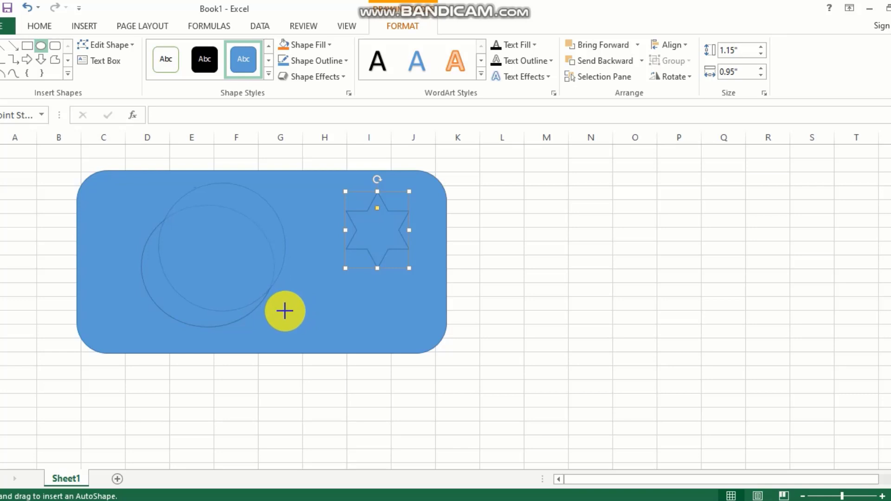
pyautogui.moveTo(284, 310); pyautogui.dragTo(292, 316)
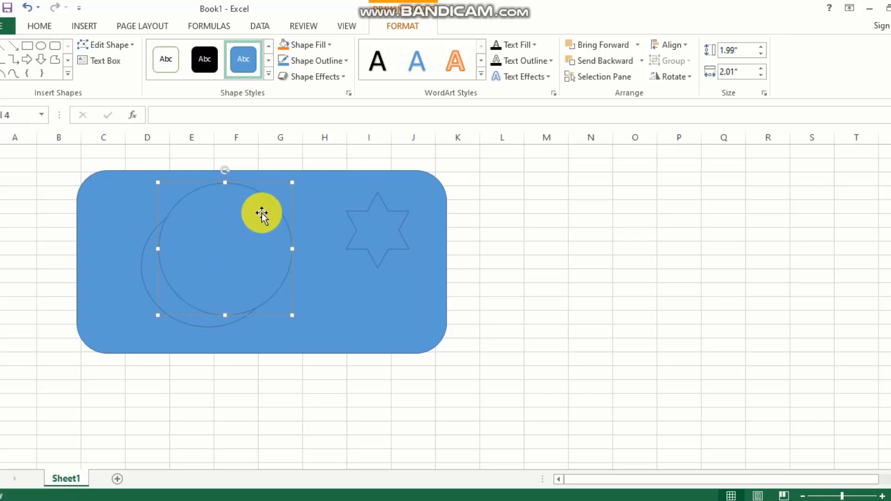
pyautogui.moveTo(372, 224); pyautogui.dragTo(318, 234)
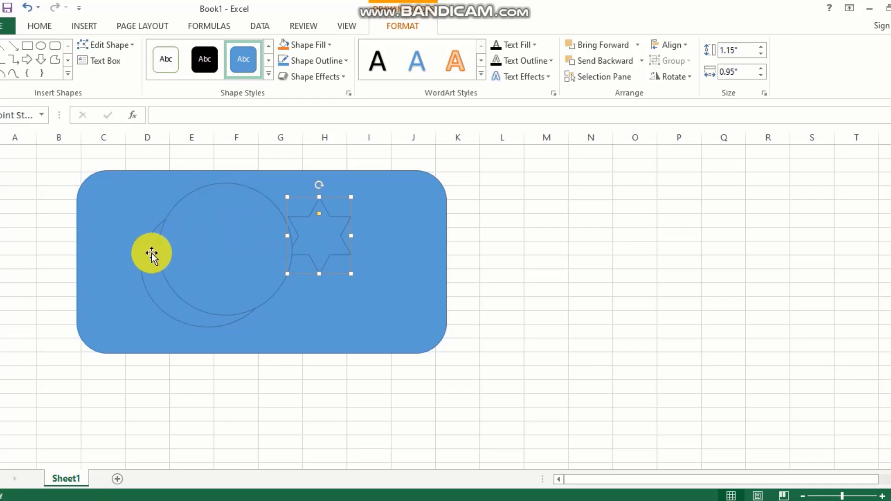
# Step: Send the full circle backward and place the star, now 0.91" by 0.79", inside the circles
pyautogui.click(151, 252)
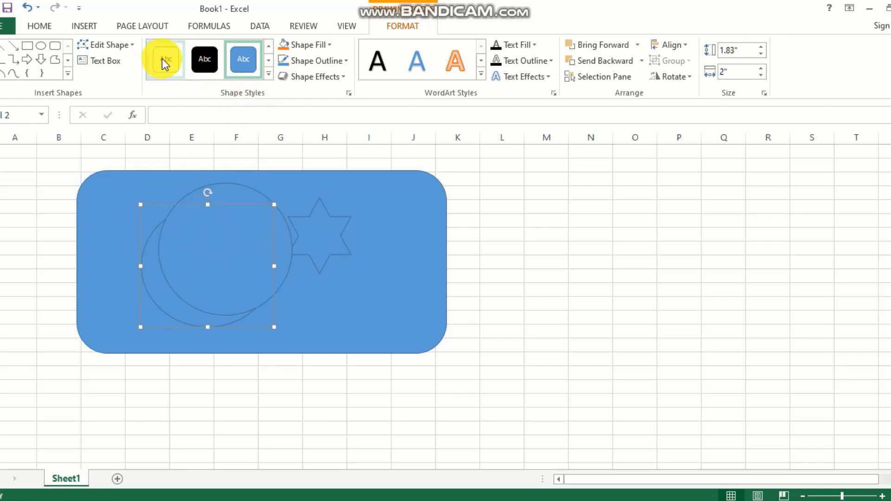
pyautogui.click(171, 218)
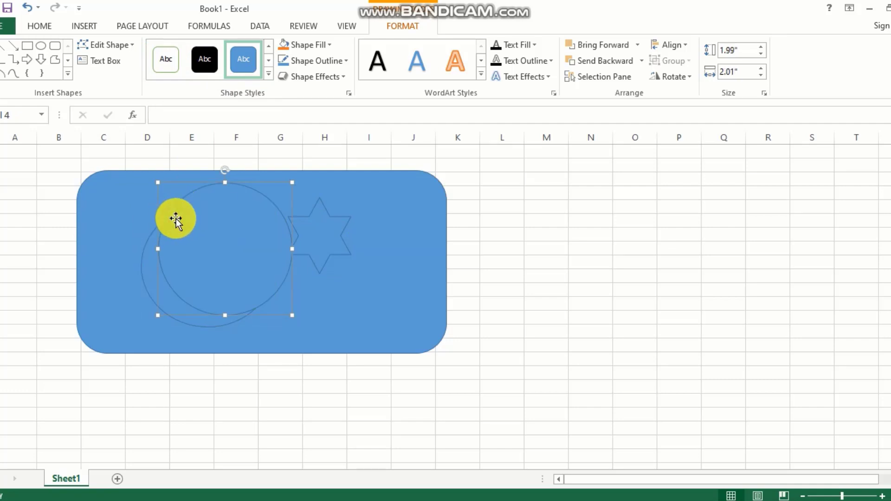
pyautogui.rightClick(177, 219)
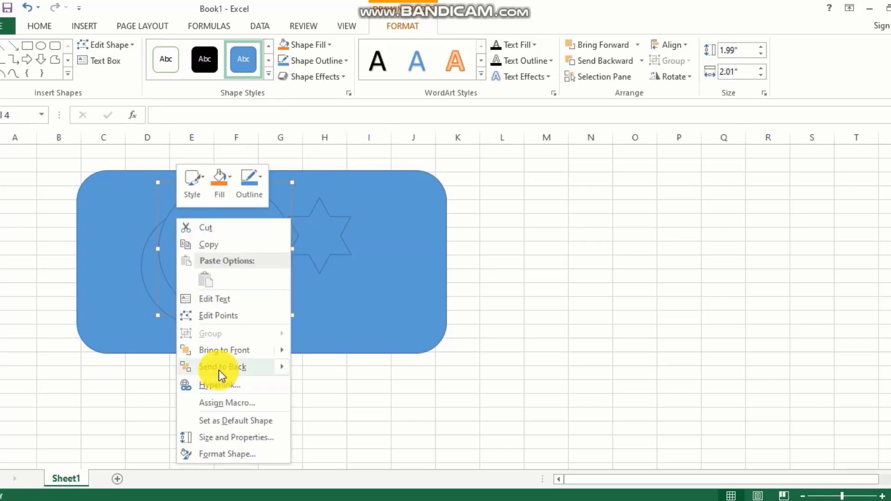
pyautogui.moveTo(219, 369)
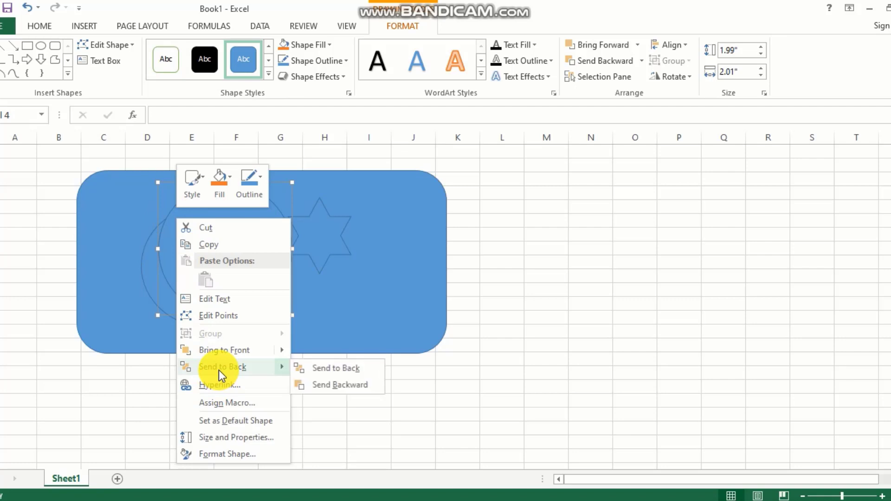
pyautogui.click(348, 383)
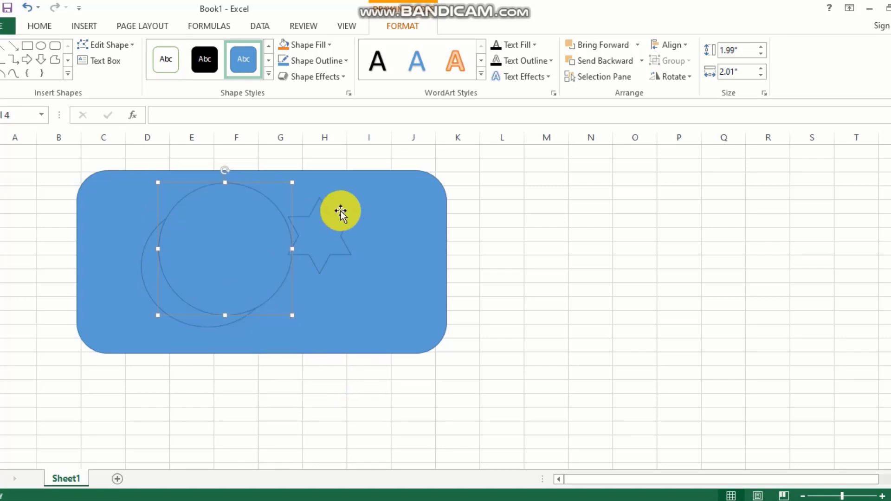
pyautogui.moveTo(337, 227); pyautogui.dragTo(213, 255)
pyautogui.click(247, 213)
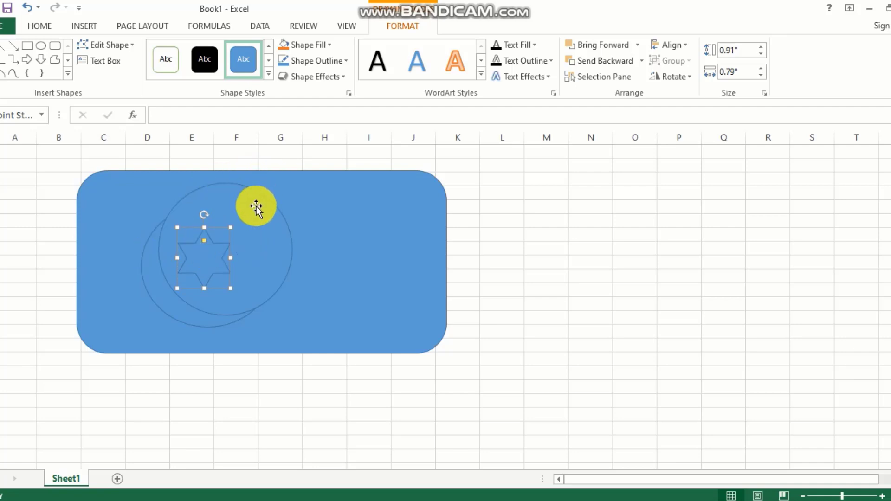
# Step: Apply the white Shape Style to the crescent circle and the star
pyautogui.click(149, 246)
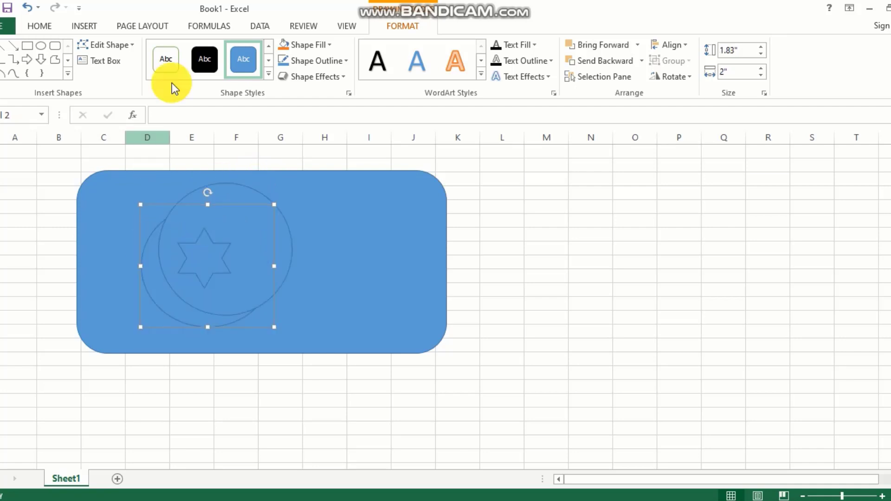
pyautogui.click(168, 65)
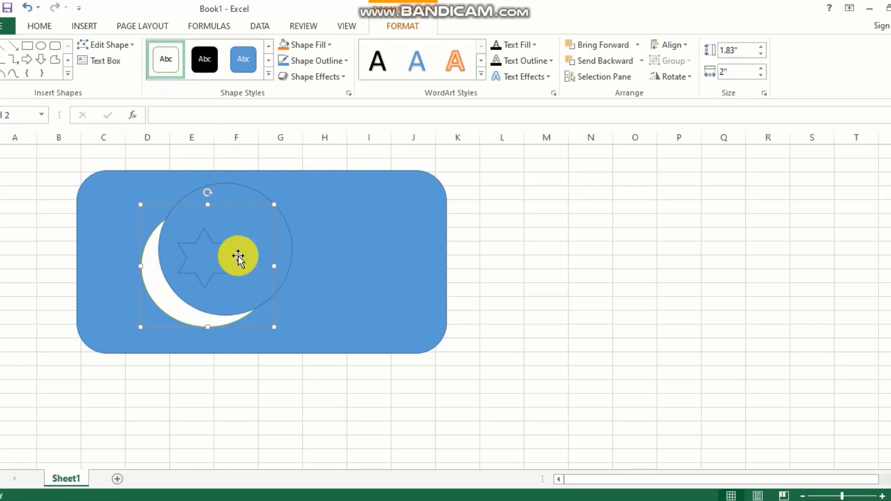
pyautogui.click(213, 249)
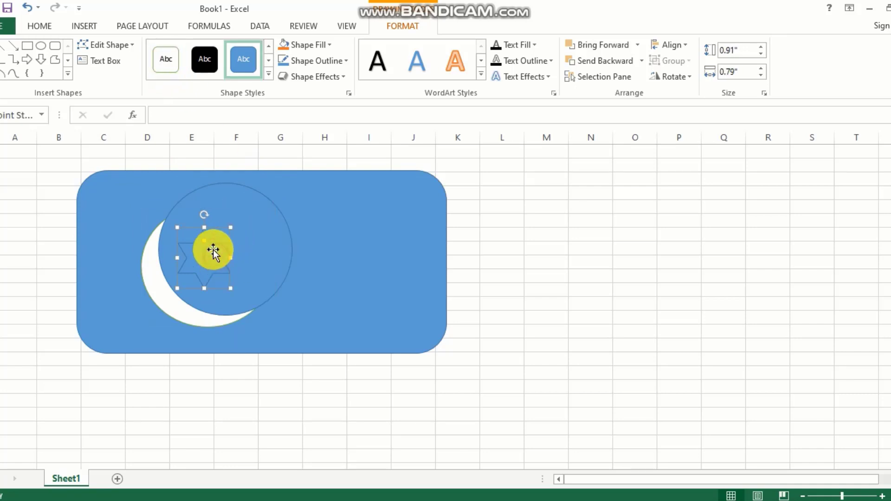
pyautogui.click(164, 58)
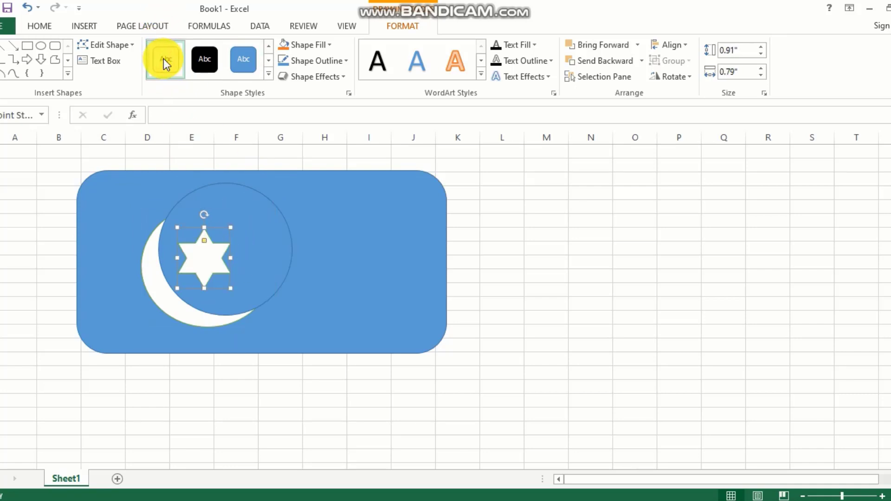
# Step: Shrink the blue circle over the moon to 1.83" by 1.95" to reshape the crescent
pyautogui.click(263, 239)
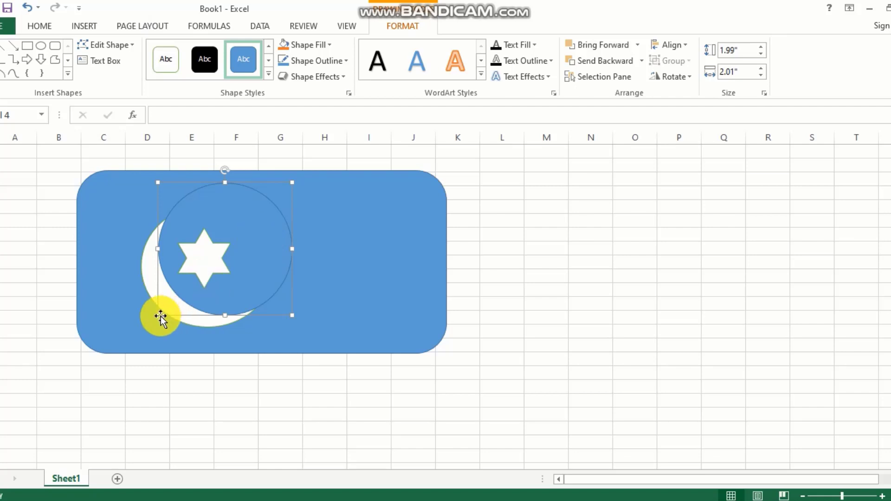
pyautogui.moveTo(160, 315); pyautogui.dragTo(162, 308)
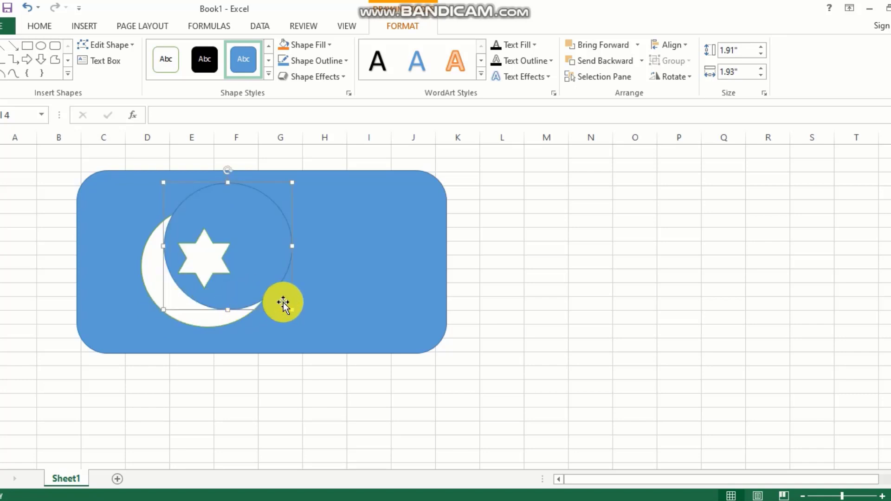
pyautogui.moveTo(293, 309); pyautogui.dragTo(290, 305)
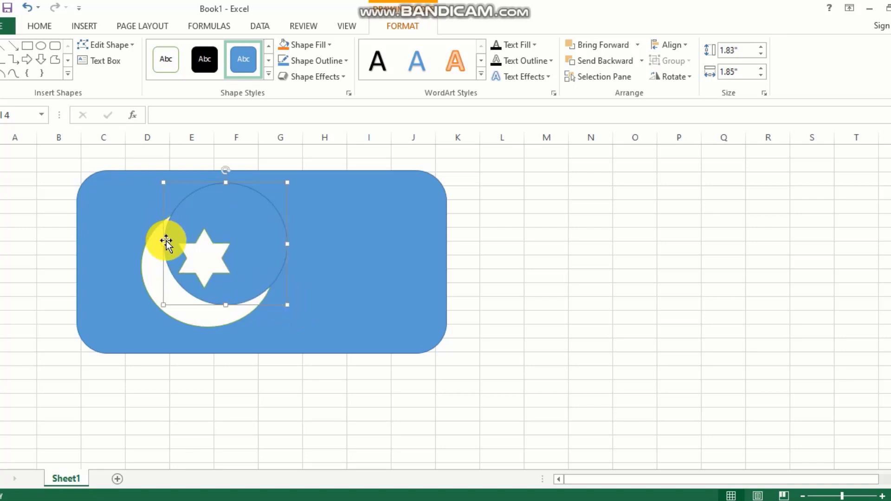
pyautogui.moveTo(163, 244); pyautogui.dragTo(204, 257)
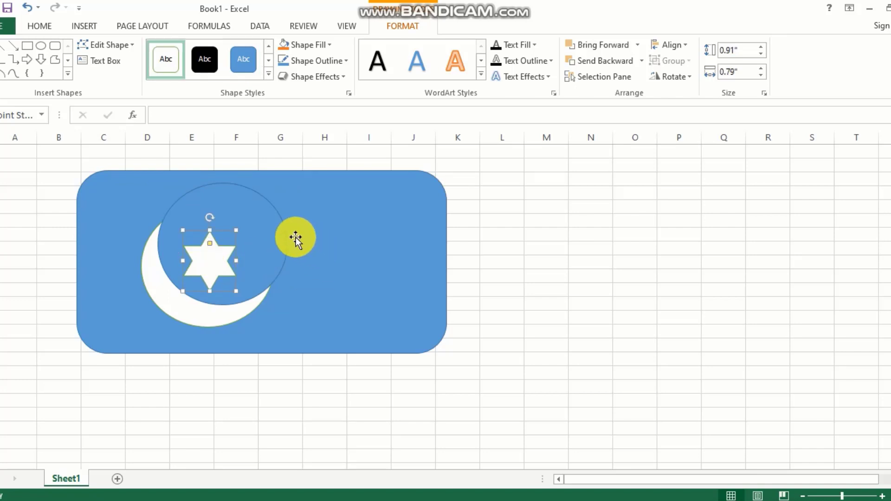
# Step: Set the blue circle's line to No line in Format Shape for a clean white crescent
pyautogui.click(284, 225)
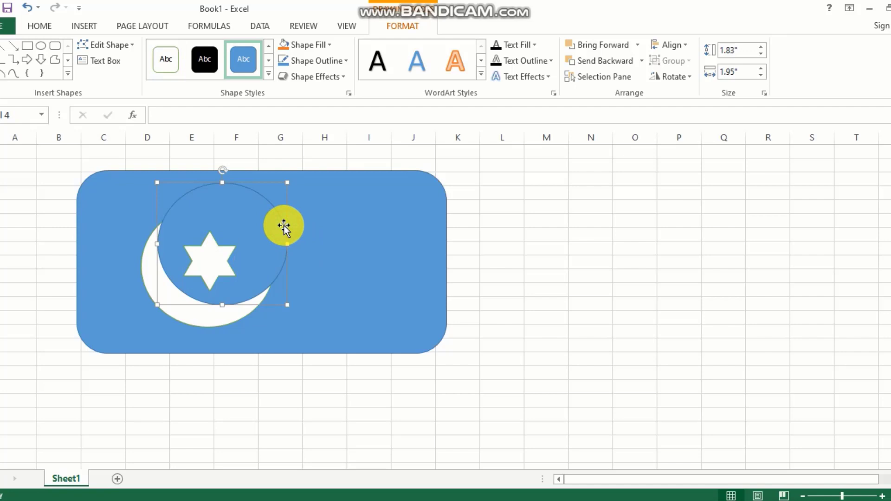
pyautogui.rightClick(280, 213)
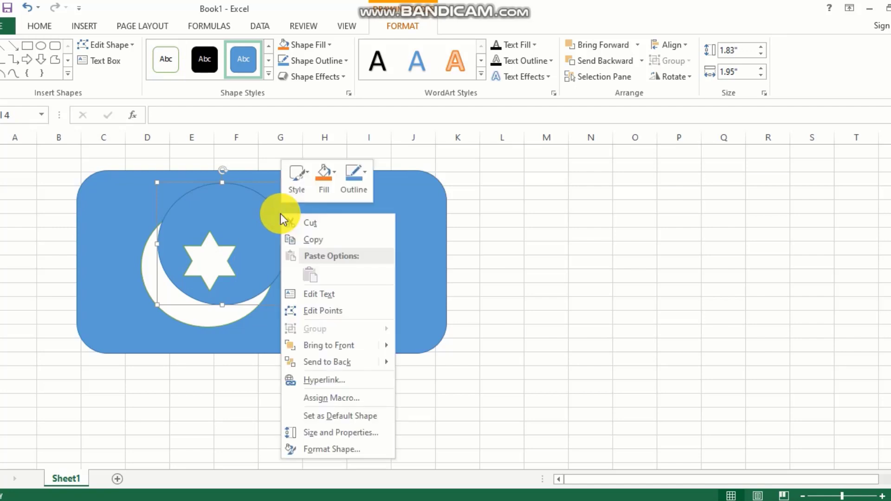
pyautogui.click(339, 447)
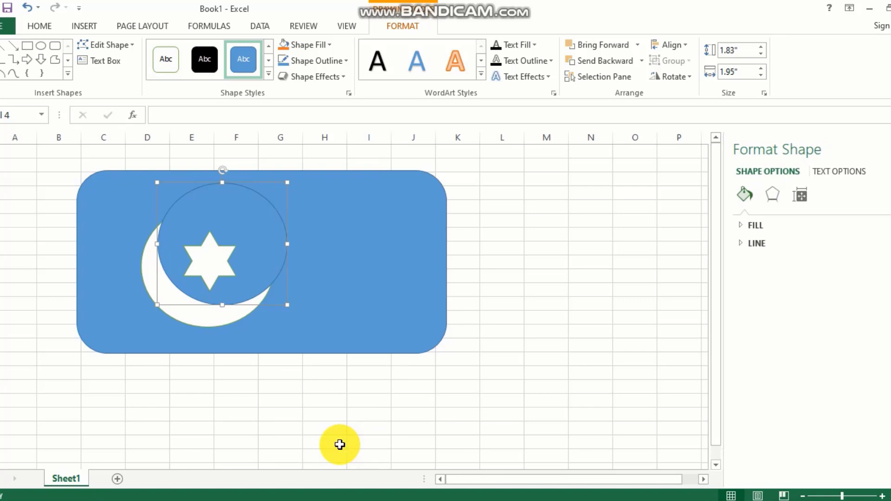
pyautogui.click(743, 243)
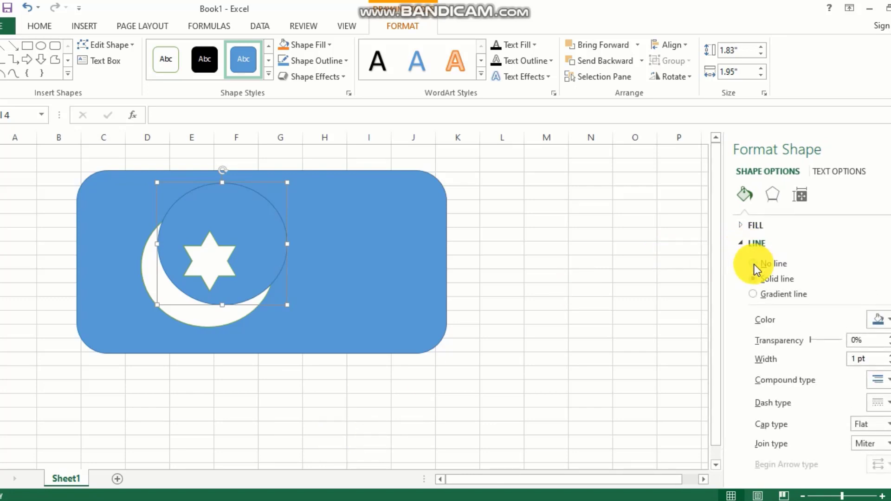
pyautogui.click(752, 264)
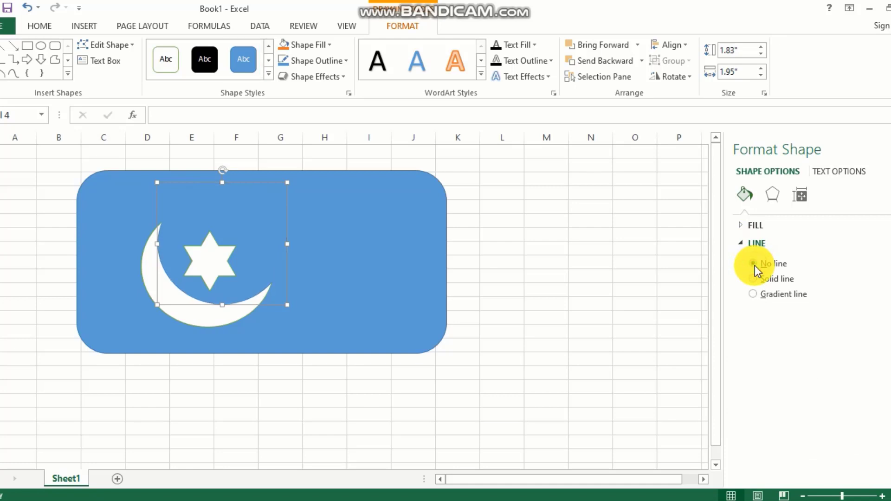
pyautogui.click(365, 303)
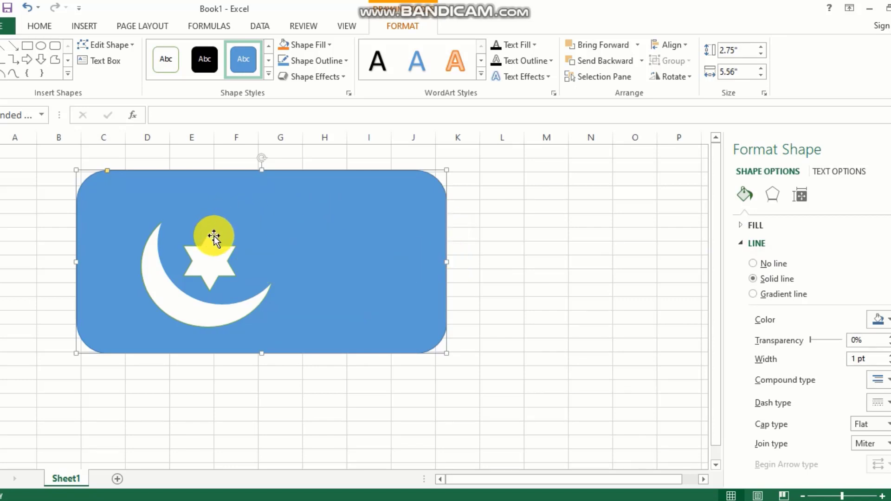
# Step: Tilt the crescent's blue circle slightly and narrow it to 1.83" by 1.93"
pyautogui.click(152, 248)
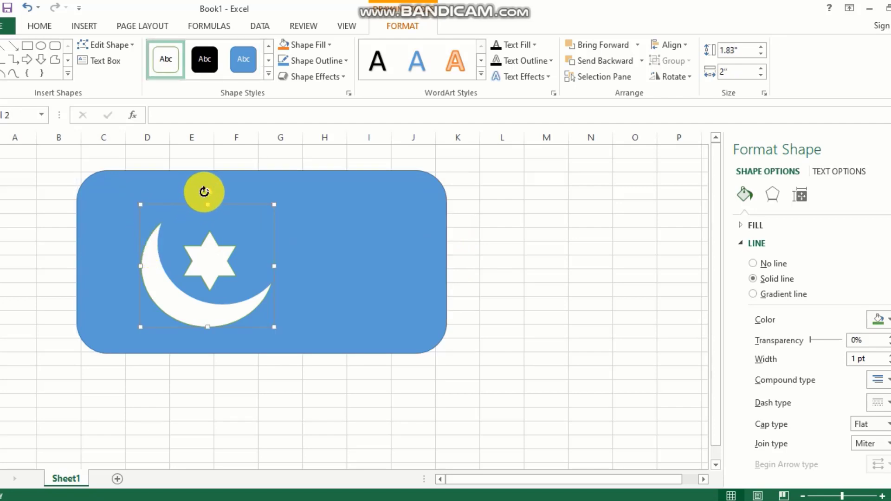
pyautogui.moveTo(202, 191); pyautogui.dragTo(223, 193)
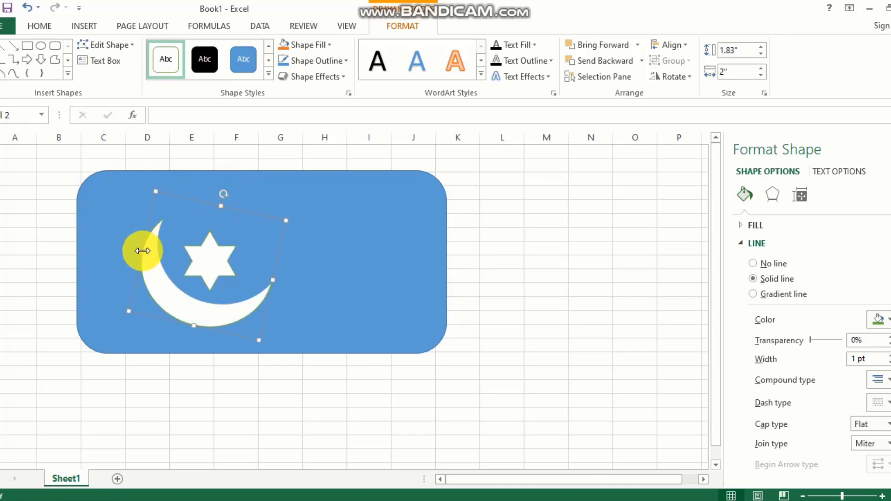
pyautogui.moveTo(142, 250)
pyautogui.mouseDown()
pyautogui.moveTo(148, 236)
pyautogui.moveTo(145, 249)
pyautogui.mouseUp()
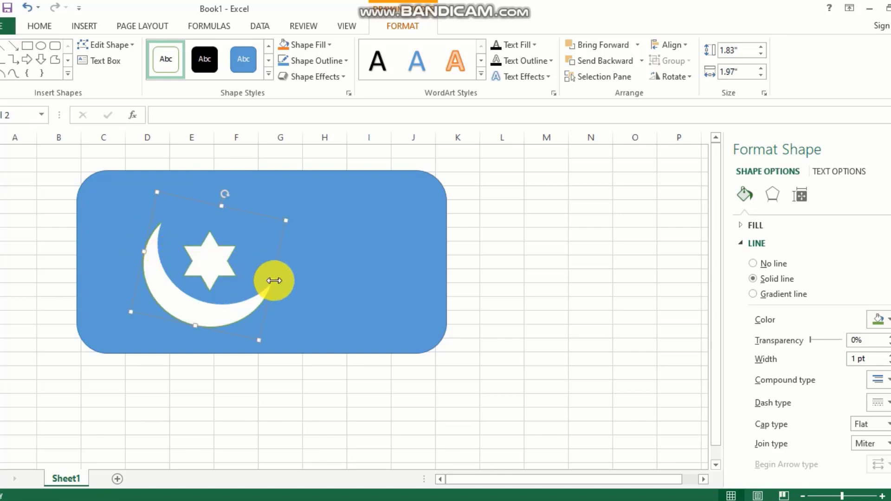
pyautogui.moveTo(274, 280); pyautogui.dragTo(269, 283)
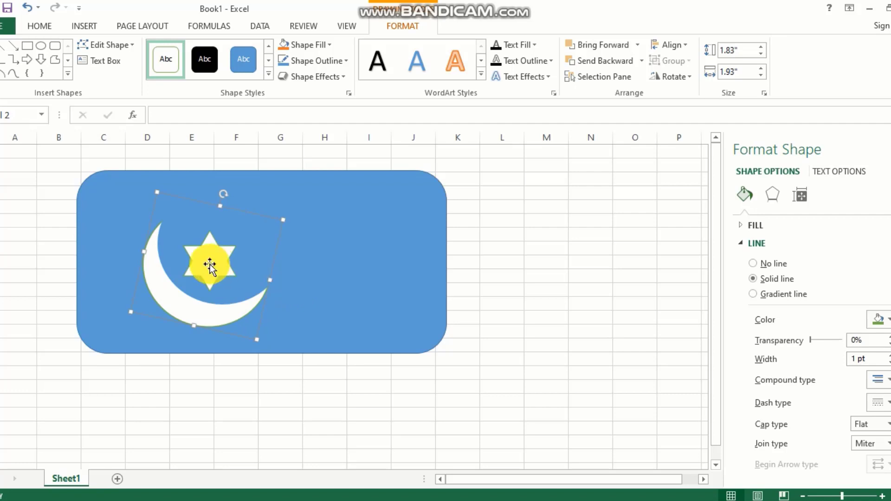
pyautogui.click(97, 333)
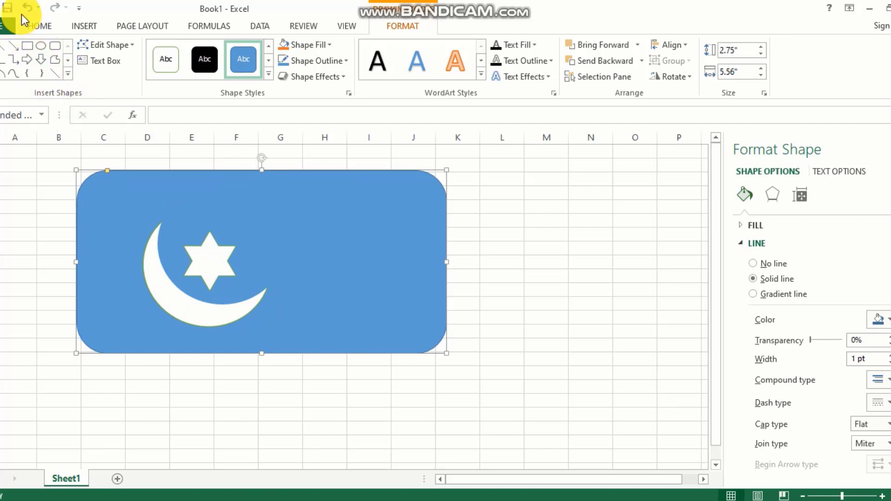
# Step: Save the workbook to Desktop > Excel Classes, starting the new file name with 'C'
pyautogui.click(8, 7)
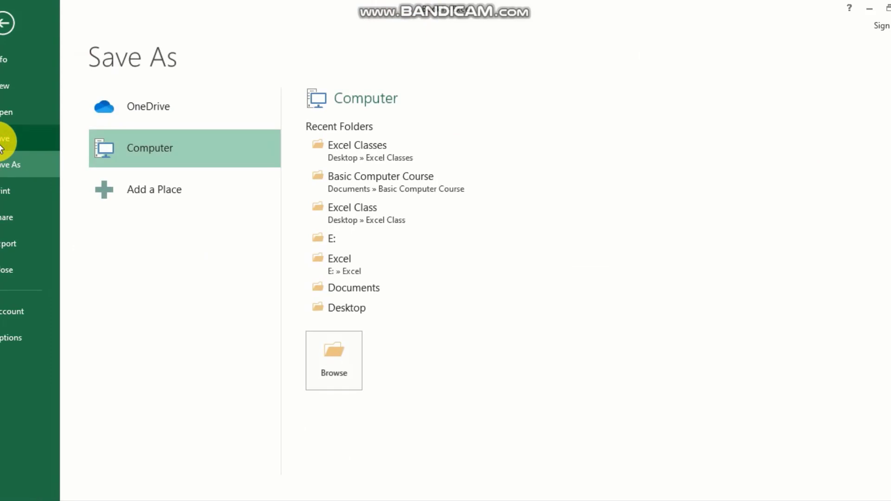
pyautogui.click(338, 348)
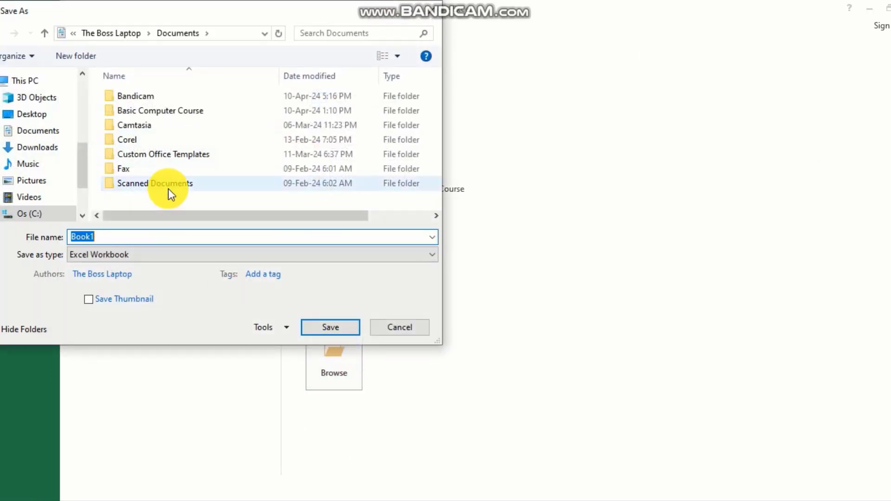
pyautogui.click(29, 115)
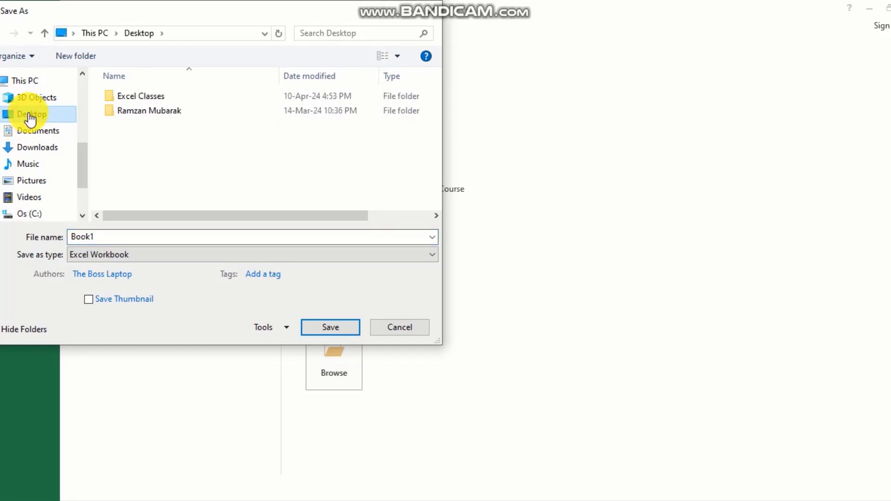
pyautogui.click(124, 101)
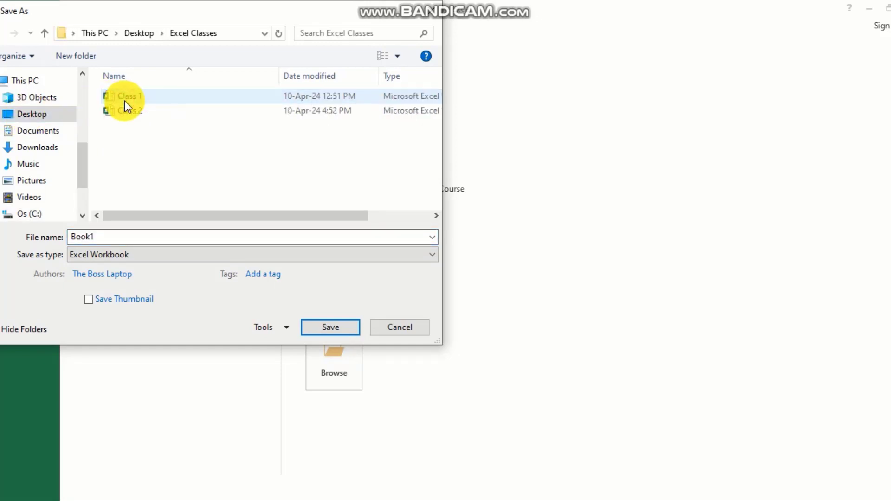
pyautogui.doubleClick(120, 232)
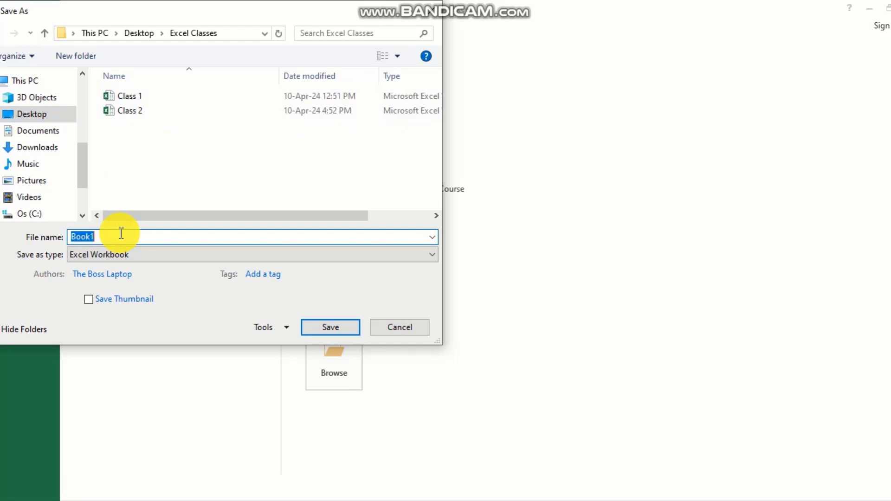
pyautogui.write('C')
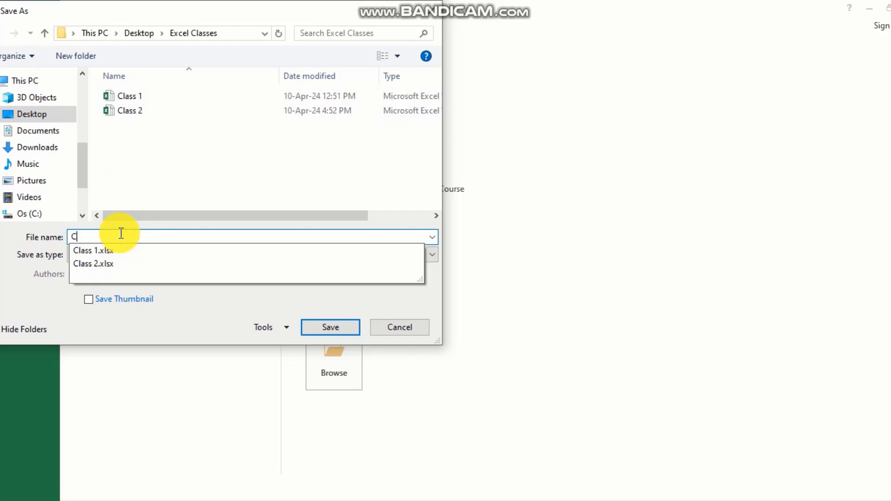